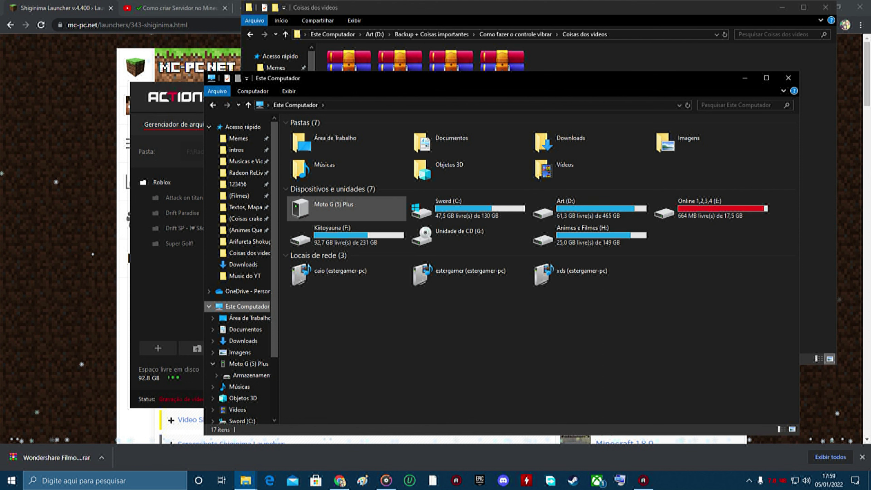
Open the internal shared storage of the Moto G (5) Plus phone
double_click(335, 206)
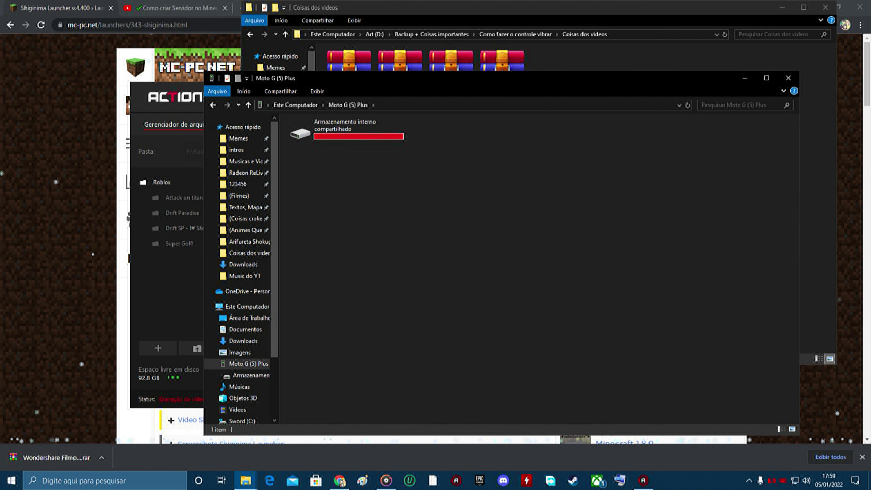
key(alt+Left)
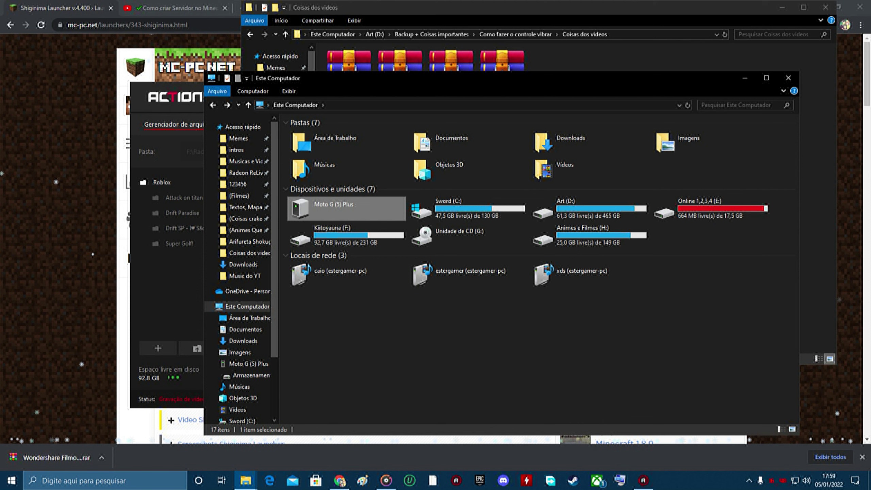
key(Return)
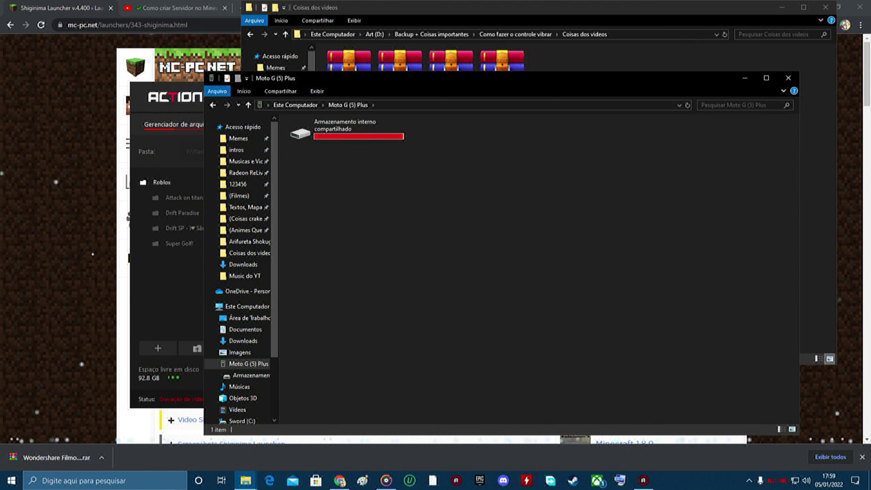
key(Down)
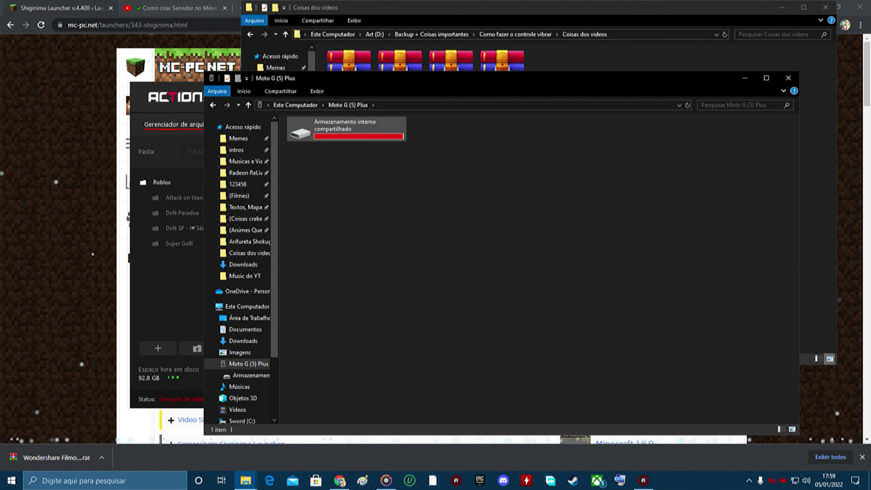
double_click(345, 128)
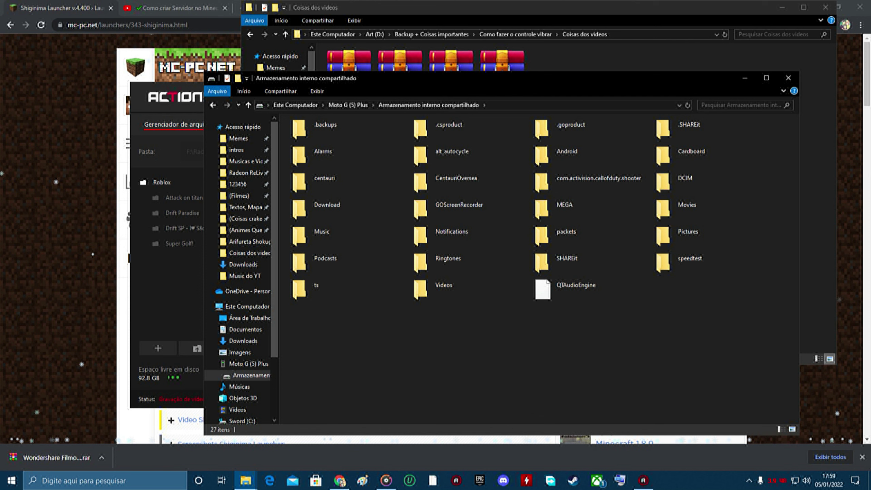
Look at the recordings in the screenRecorder0 folder inside Movies, then return to the phone's internal storage
double_click(688, 208)
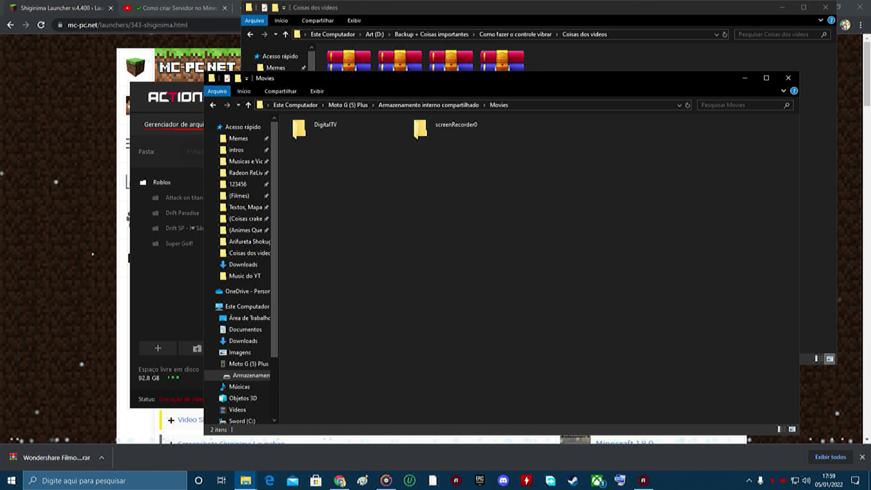
double_click(456, 129)
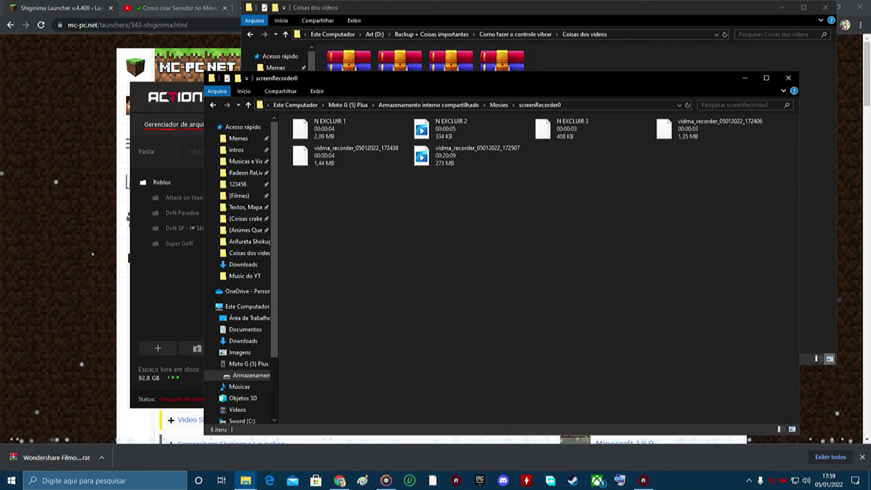
drag(707, 222, 364, 135)
key(alt+Left)
key(alt+Left)
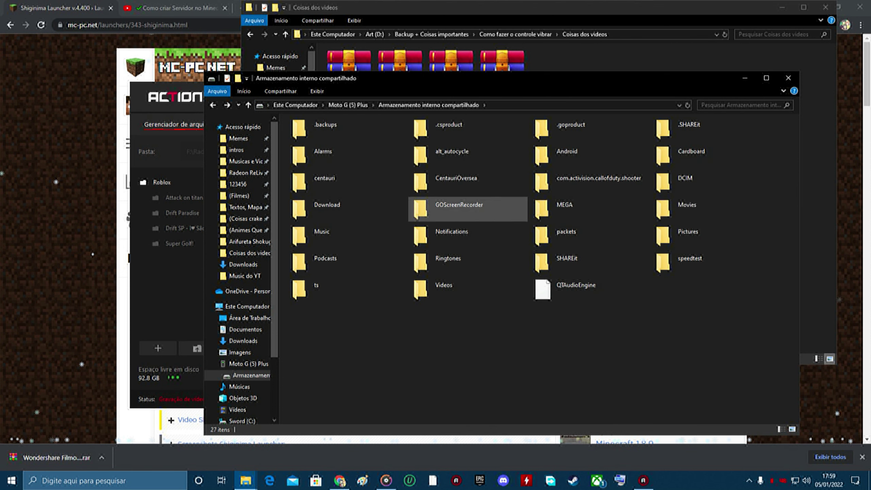
Check the GOScreenRecorder folder and its video subfolder for recordings, then return to the internal storage
double_click(456, 206)
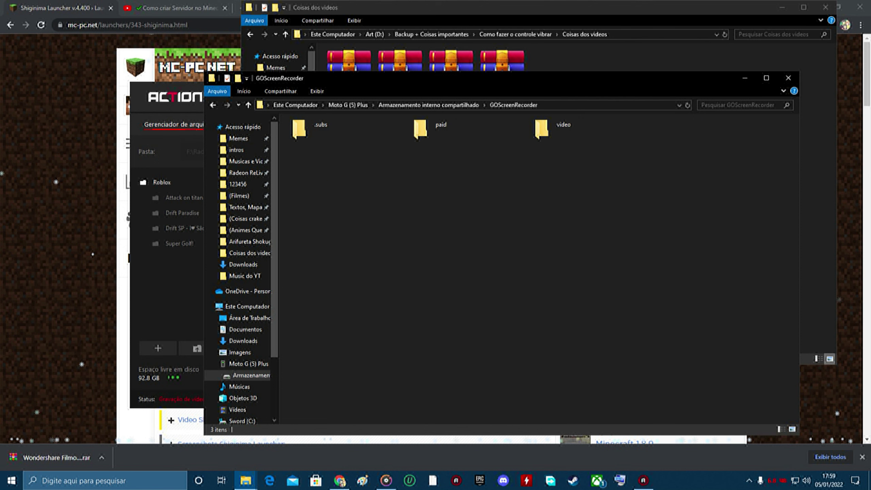
key(alt+Left)
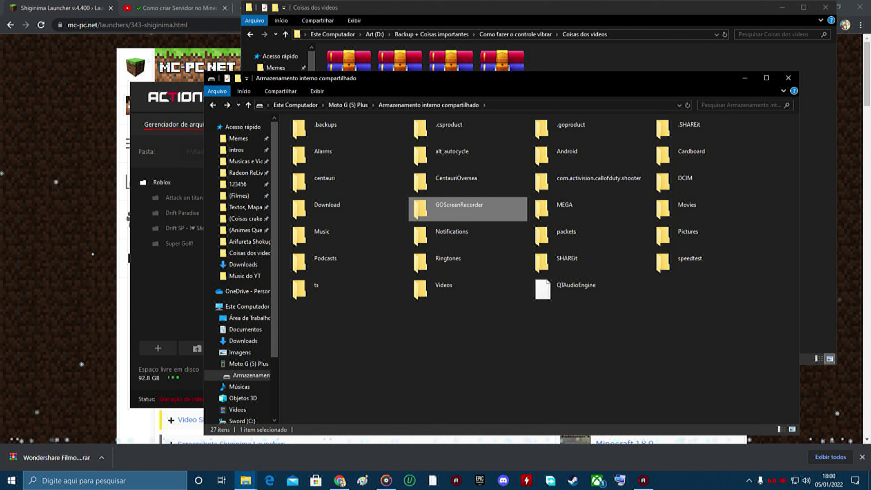
click(468, 236)
click(467, 209)
key(Return)
double_click(564, 129)
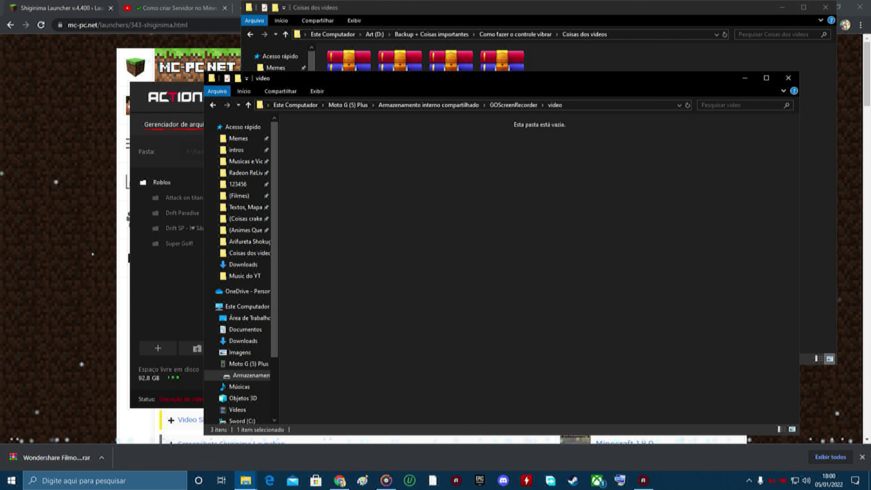
key(alt+Left)
key(alt+Left)
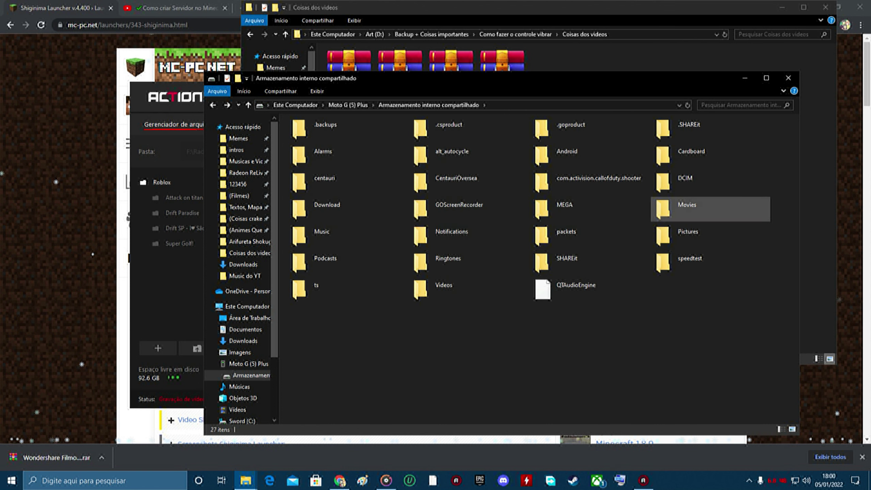
Revisit the screenRecorder0 folder inside Movies, highlight all its recordings for viewing, and return to the internal storage
double_click(686, 208)
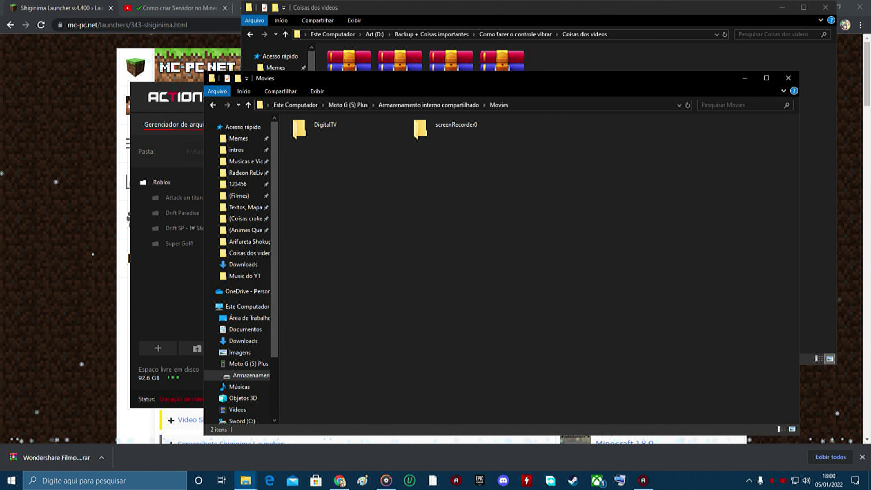
double_click(446, 129)
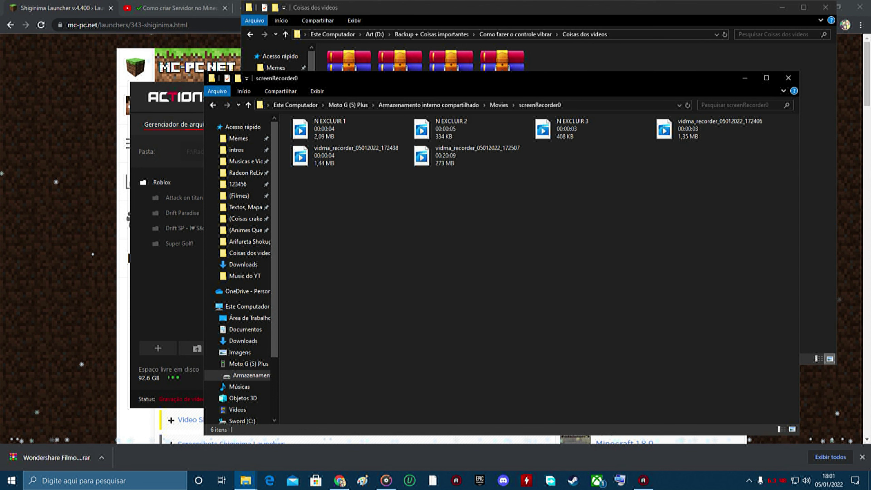
key(alt+Left)
key(alt+Left)
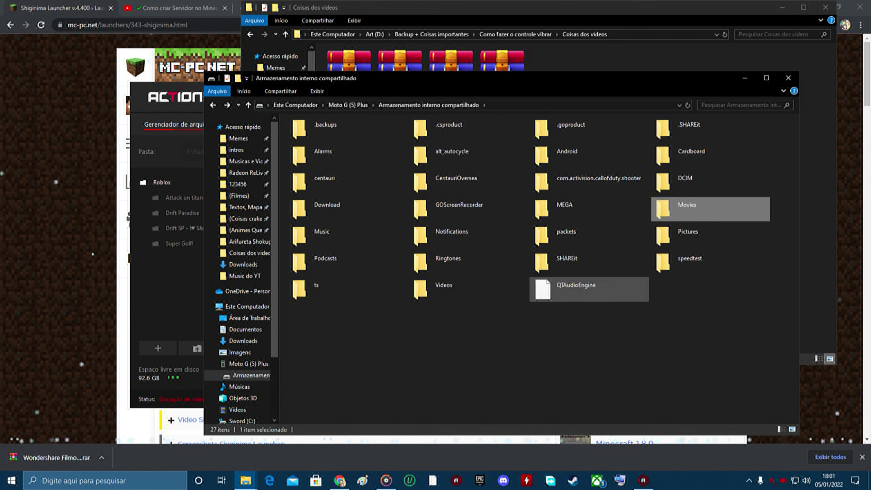
double_click(710, 209)
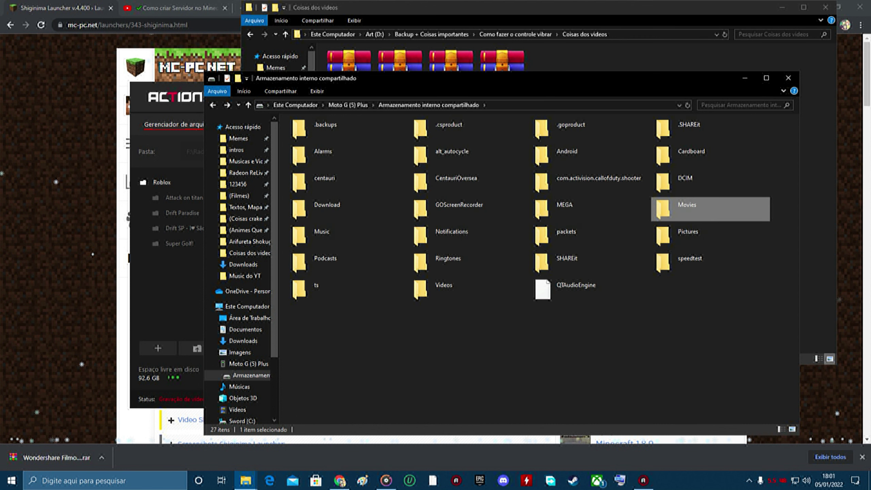
key(alt+Right)
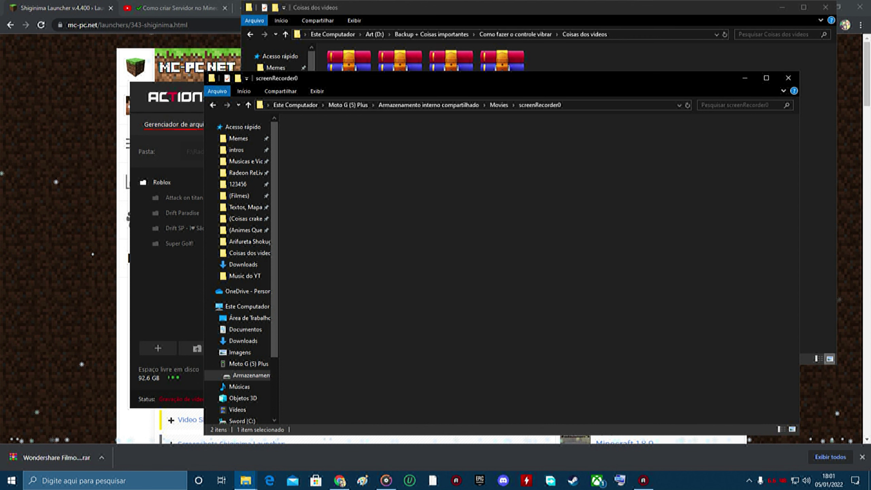
drag(325, 208, 780, 129)
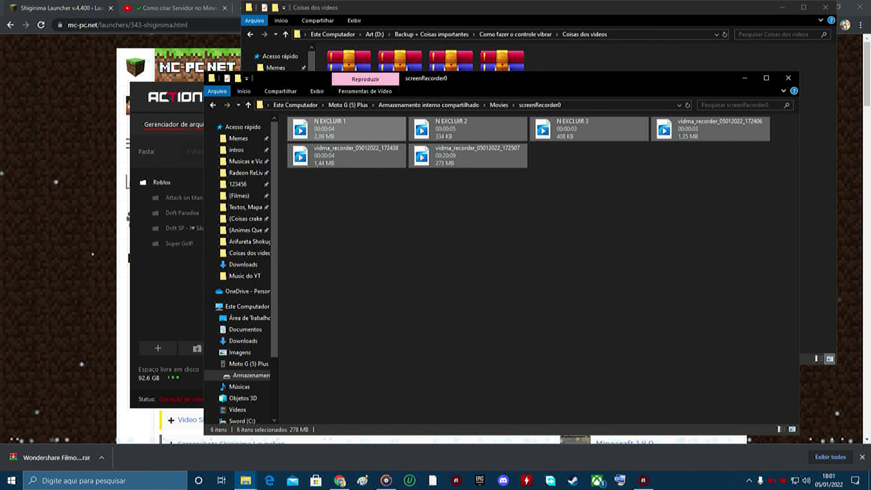
key(alt+Left)
key(alt+Left)
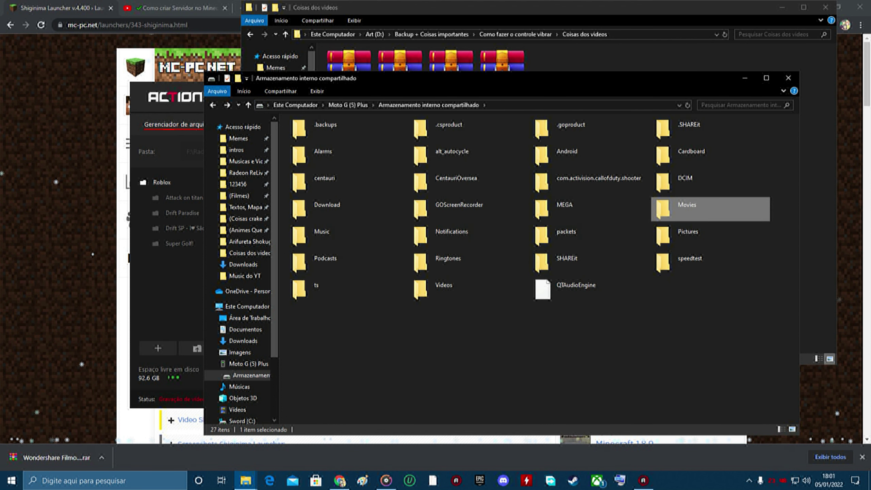
double_click(687, 209)
double_click(468, 129)
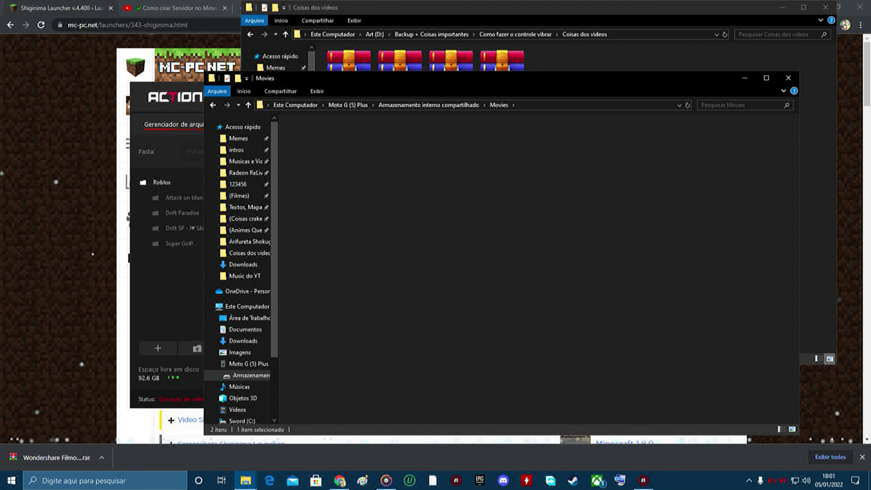
drag(346, 219, 764, 129)
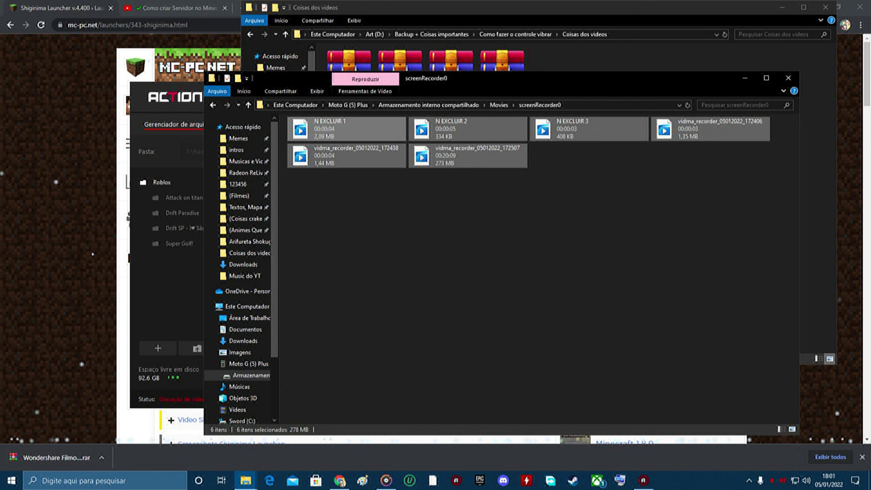
key(alt+Left)
key(alt+Left)
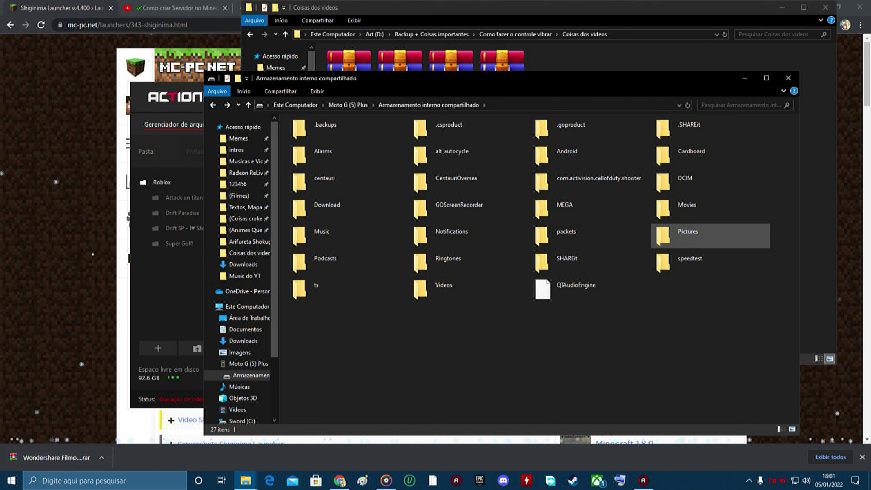
View the image vidma_recorder_18112021_071200 in the screenRecorder0 folder of Pictures, then close it and return to the internal storage
double_click(688, 235)
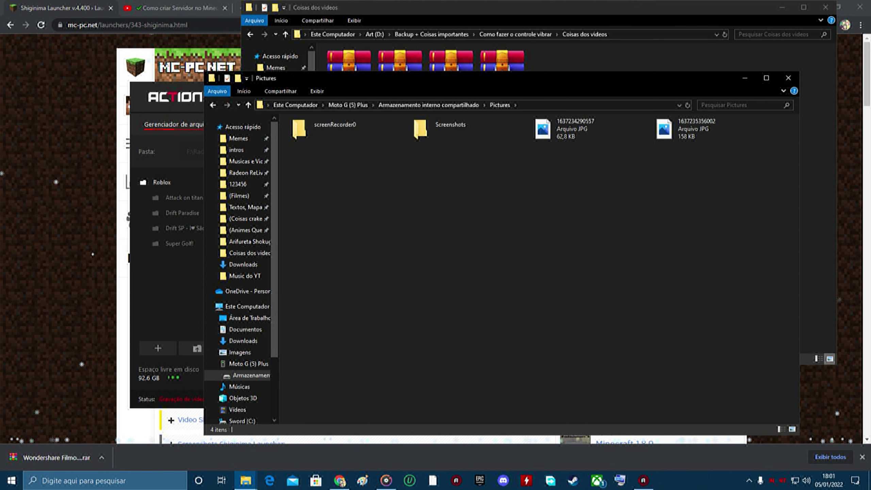
double_click(335, 129)
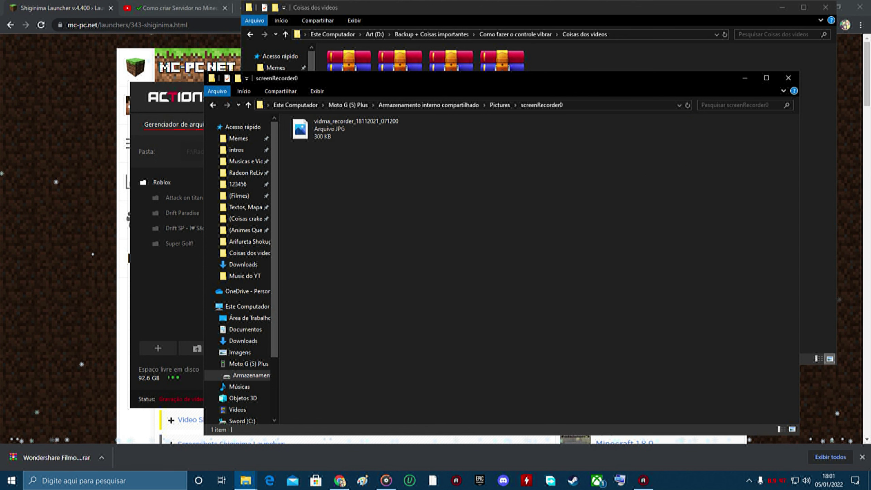
click(334, 128)
key(Return)
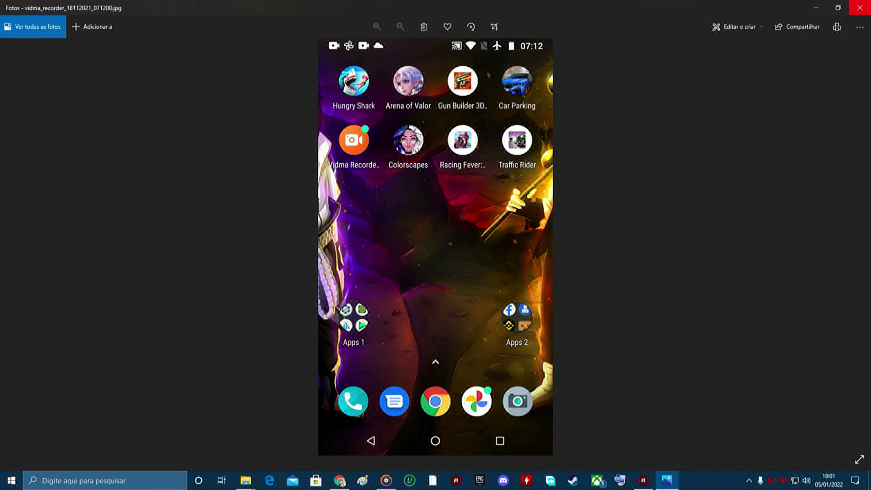
click(861, 8)
key(BackSpace)
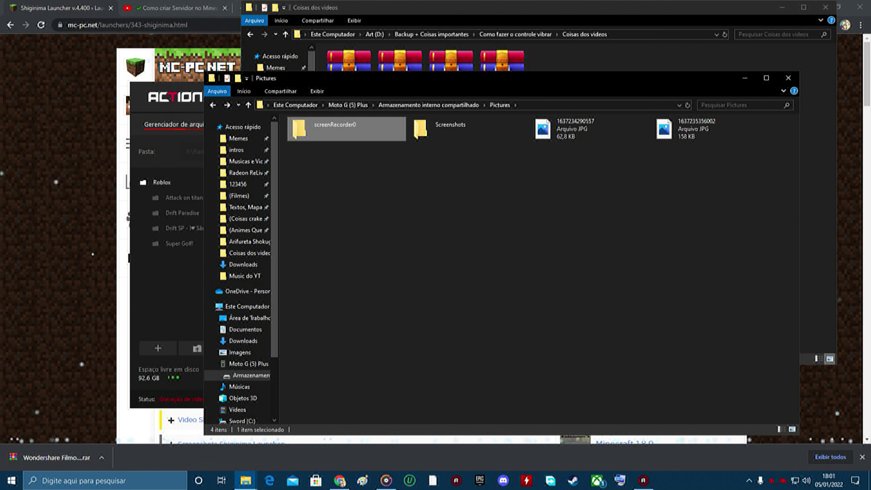
key(BackSpace)
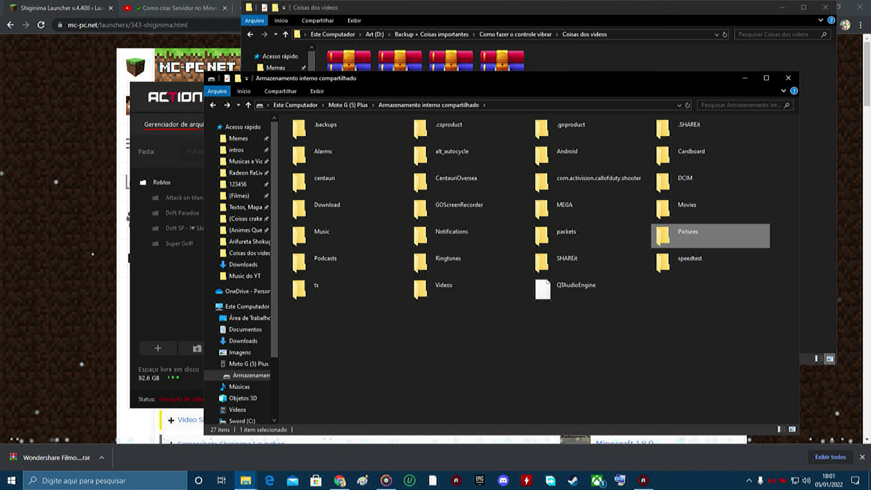
key(Escape)
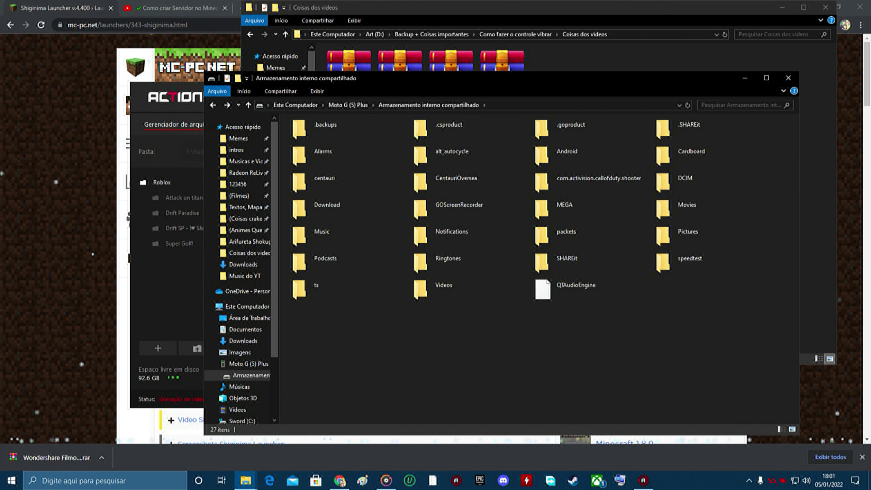
Check the Videos folder and the screenRecorder0 folder inside Movies, returning to the internal storage
double_click(444, 289)
key(BackSpace)
double_click(688, 206)
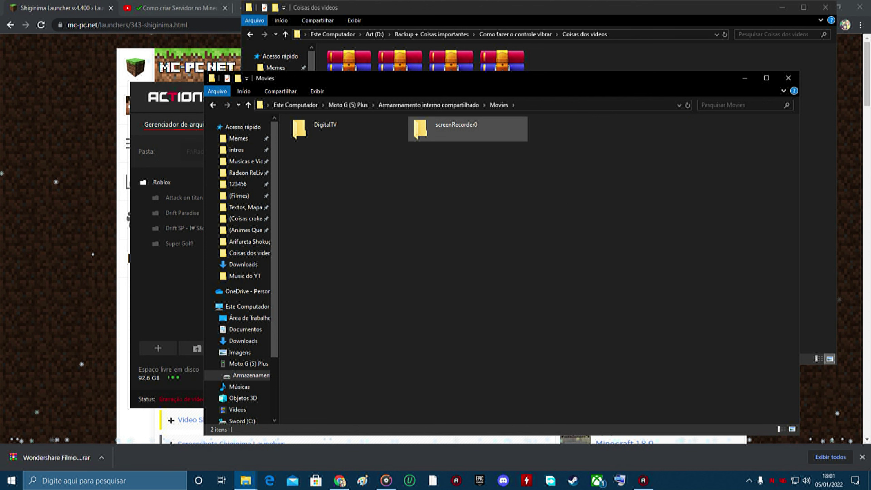
double_click(456, 129)
key(BackSpace)
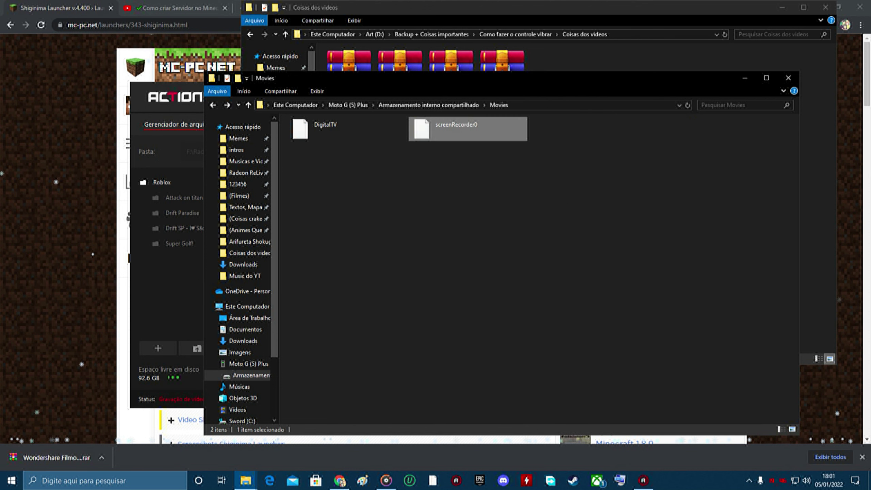
key(BackSpace)
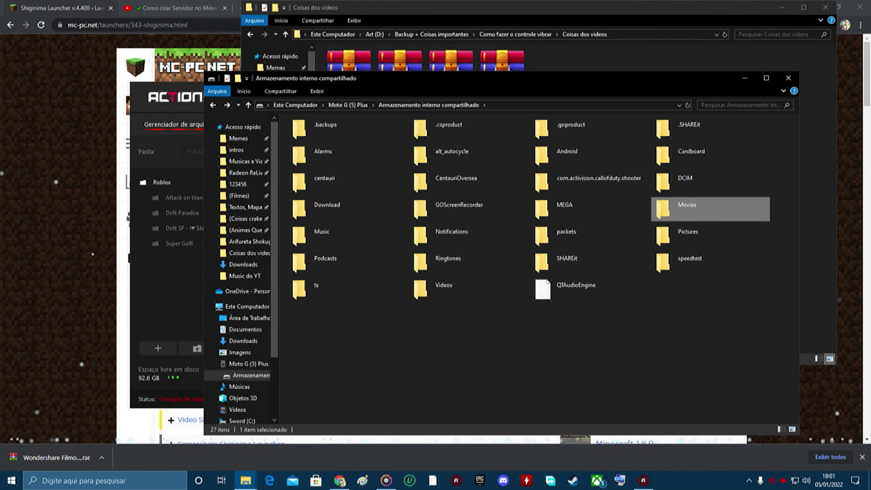
Highlight the screenshot in the screenRecorder0 folder of Pictures for viewing, then return to the internal storage
double_click(688, 233)
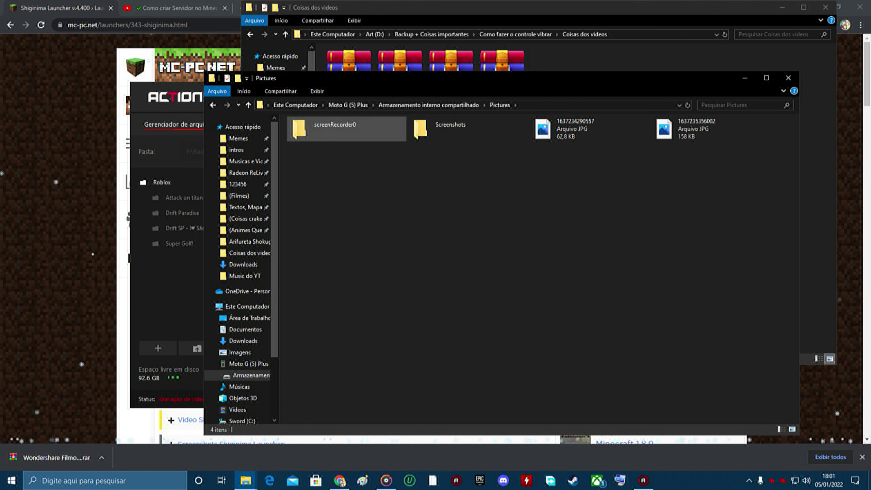
double_click(346, 129)
drag(346, 159, 362, 125)
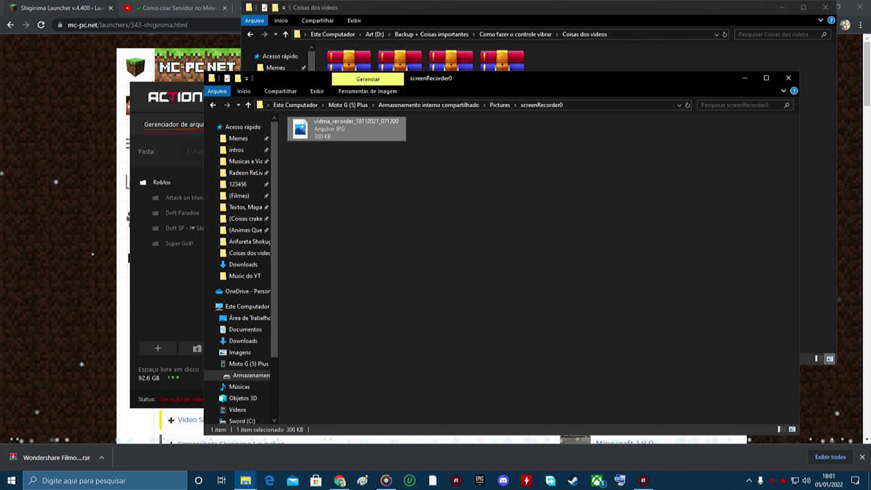
key(BackSpace)
key(BackSpace)
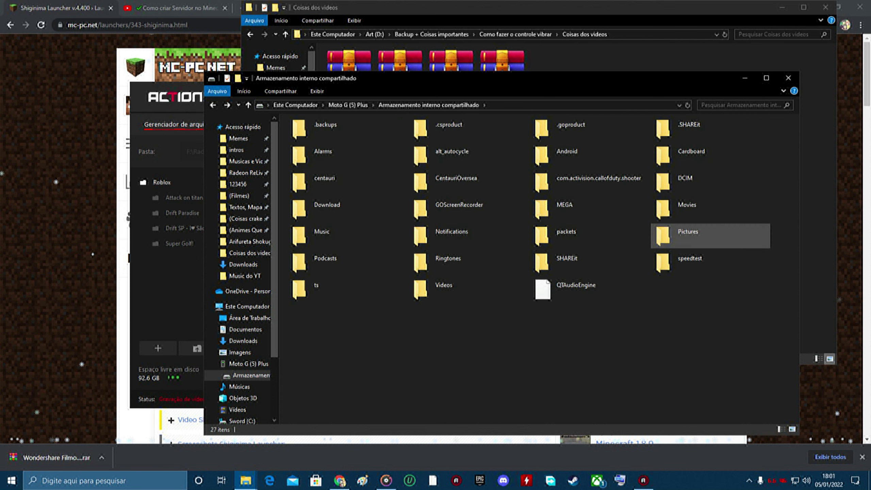
Select only the three vidma_recorder_05012022 videos in Movies > screenRecorder0, leaving out N EXCLUIR 1, 2 and 3
double_click(687, 209)
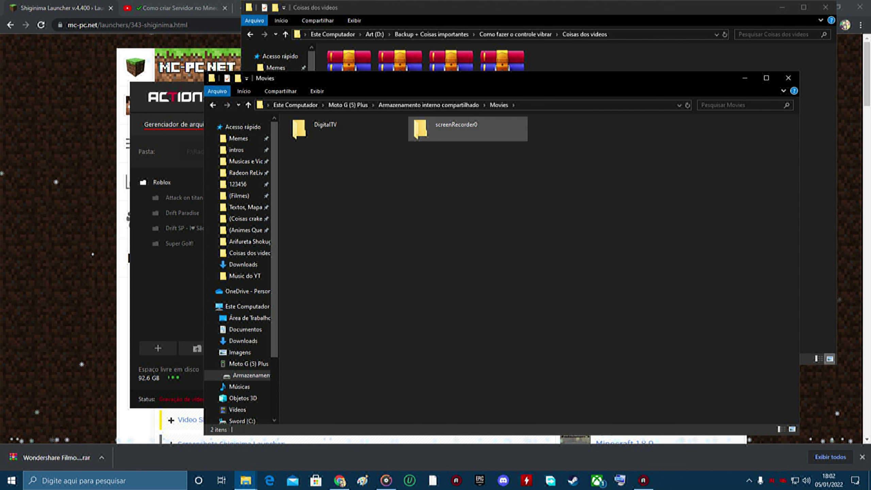
double_click(446, 128)
drag(309, 237, 726, 117)
ctrl+click(589, 129)
ctrl+click(468, 129)
ctrl+click(347, 129)
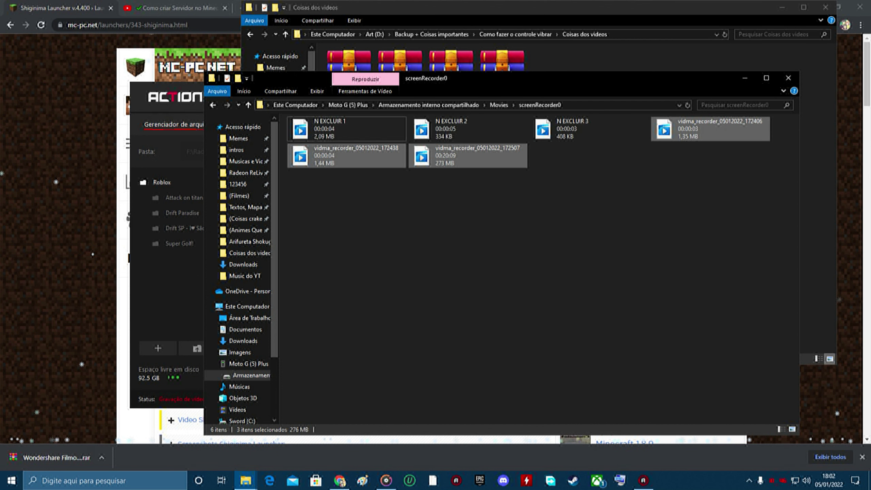